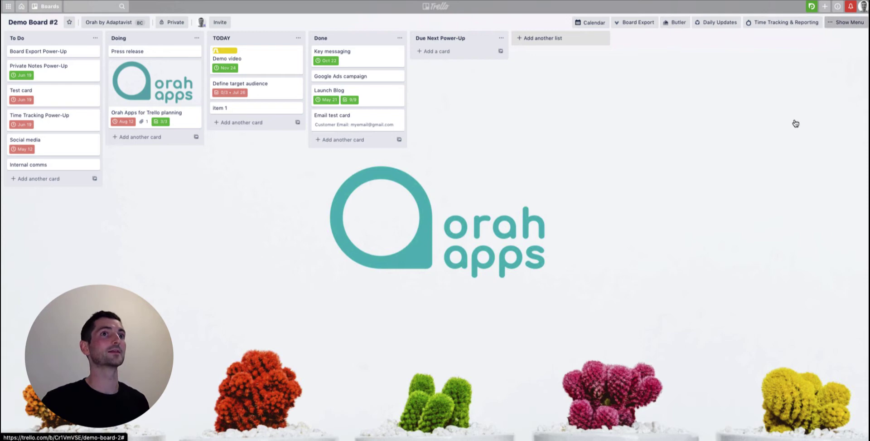
- Open the board's Butler automation and review its automation tips, rules and card buttons
key(Return)
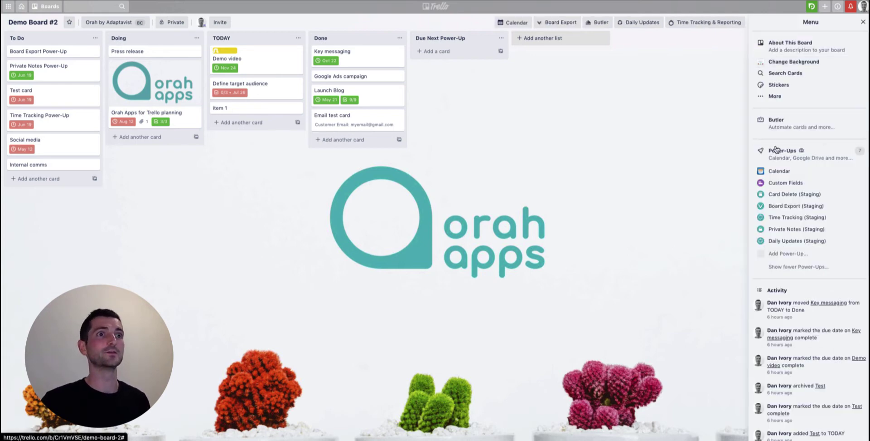
click(797, 129)
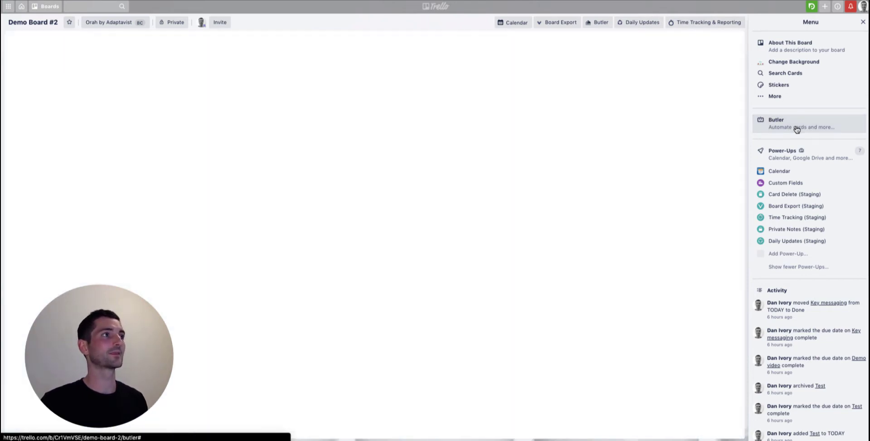
click(861, 22)
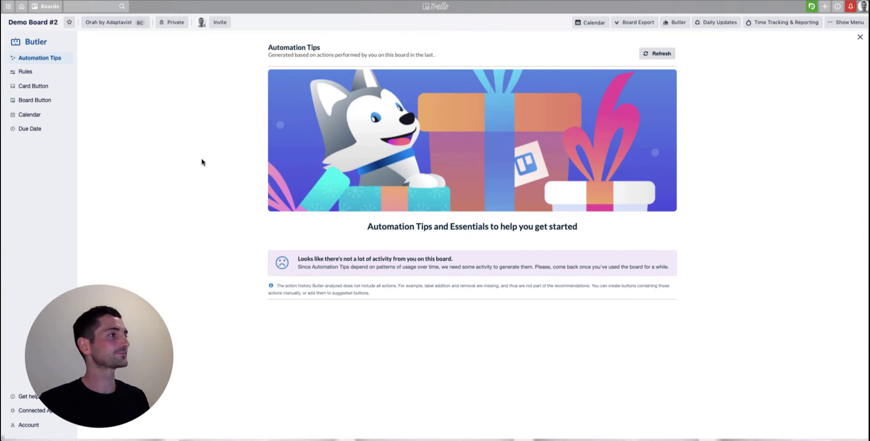
click(48, 72)
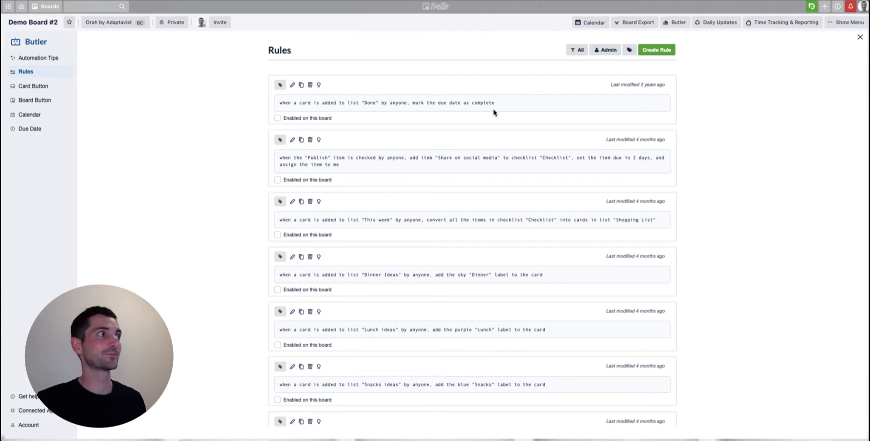
click(56, 87)
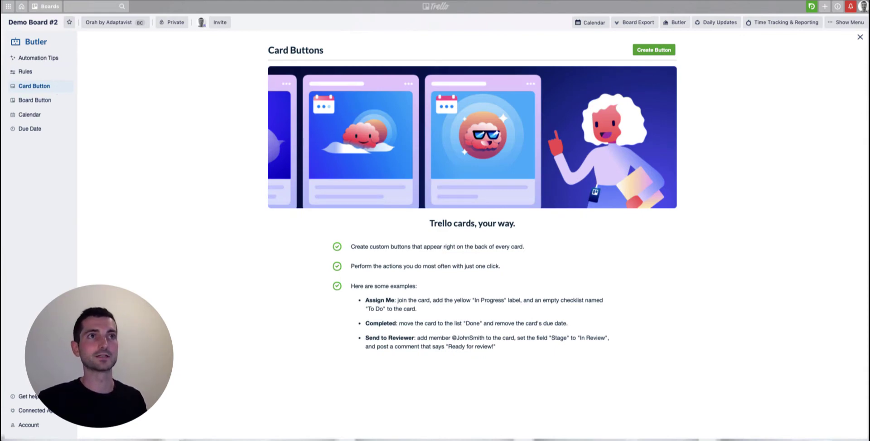
- Leave Butler and look over the opened Define target audience card in the TODAY list
click(859, 39)
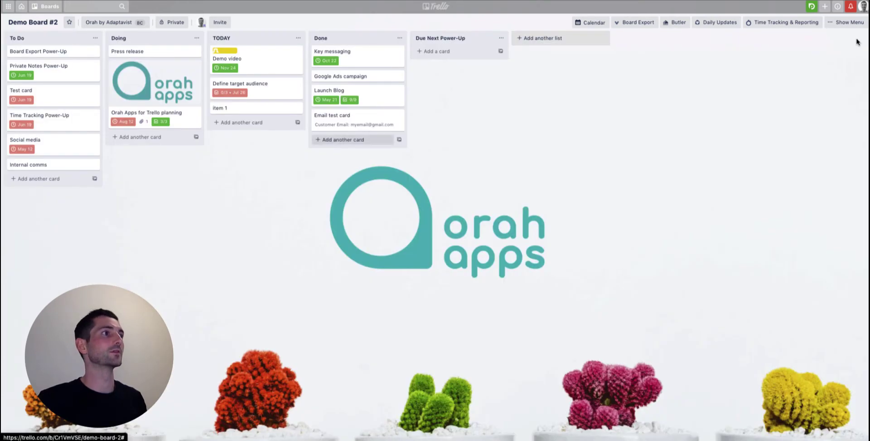
click(269, 94)
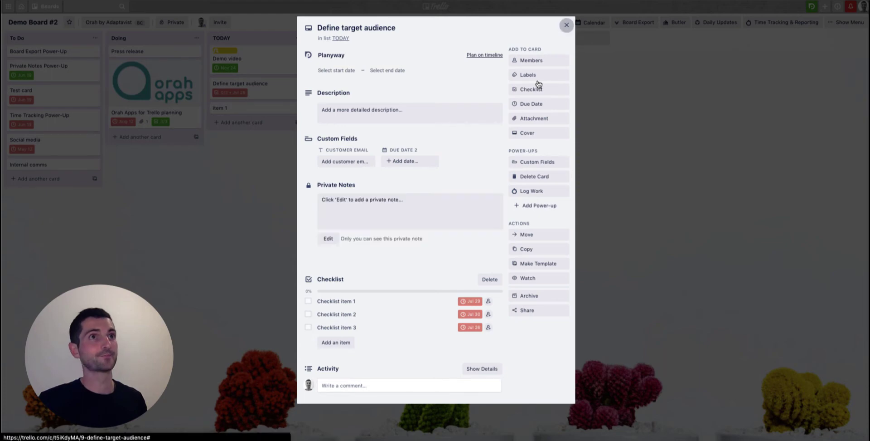
key(Escape)
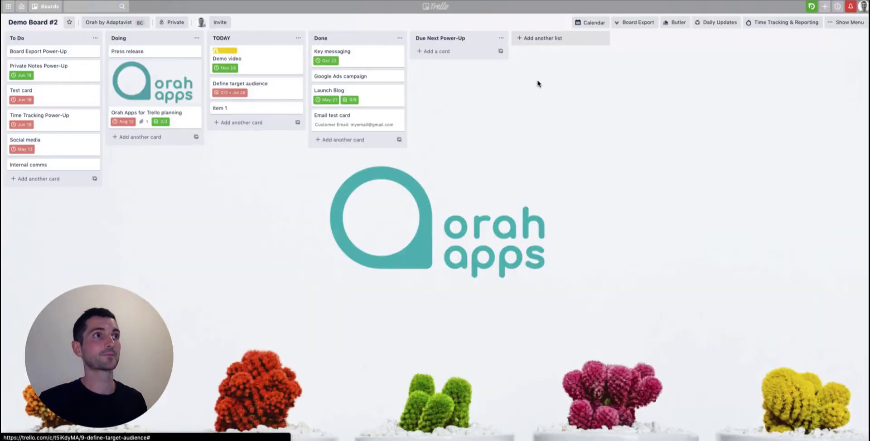
- Reopen Butler and review its board buttons, calendar commands and due date commands
click(675, 23)
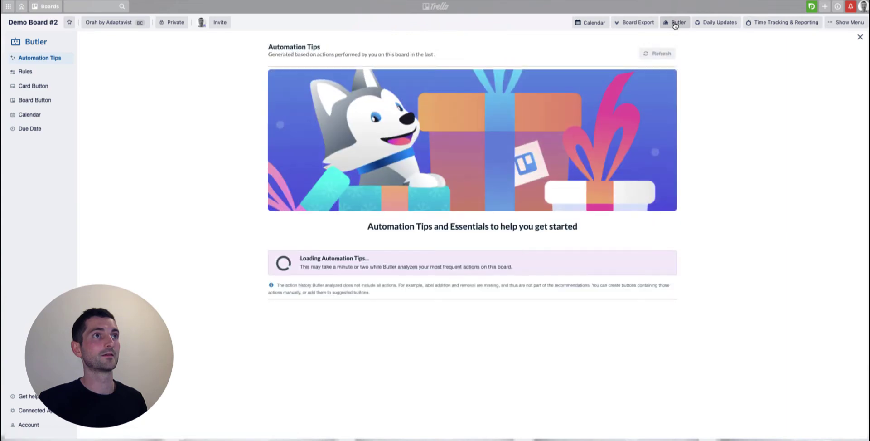
click(58, 105)
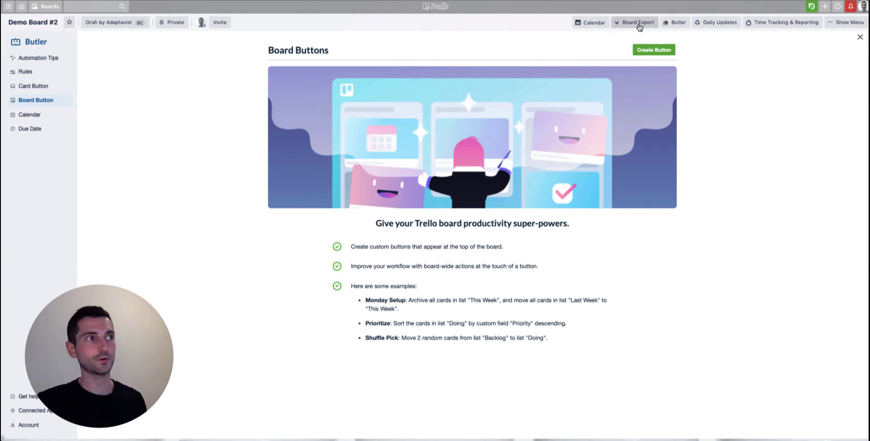
click(63, 121)
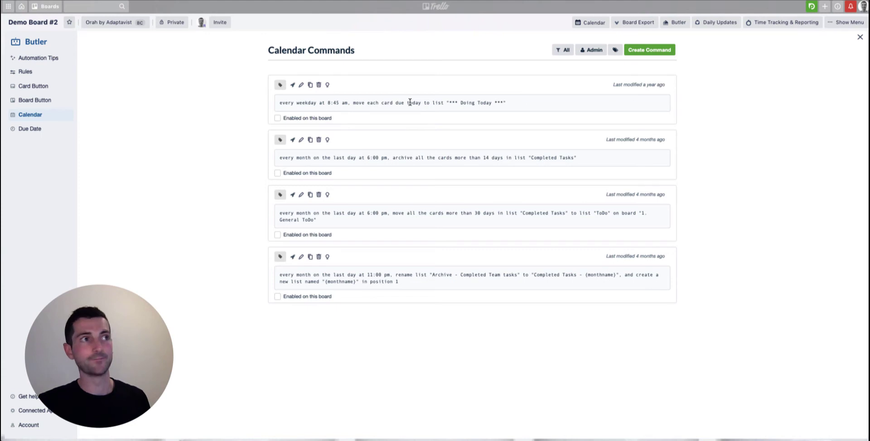
click(64, 134)
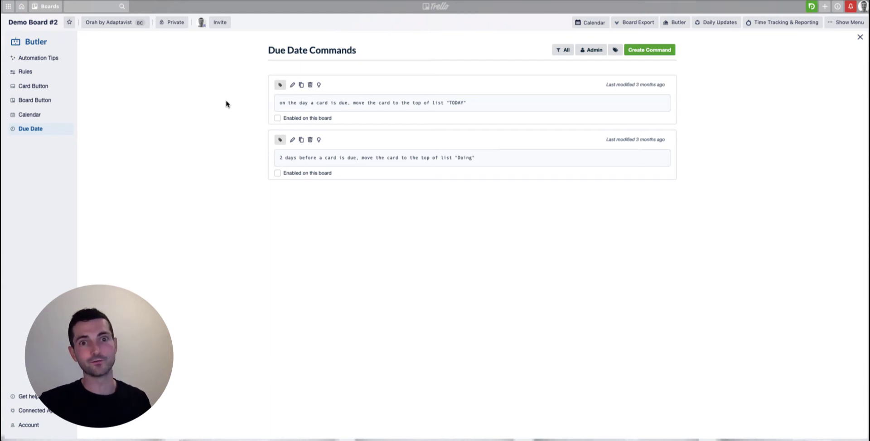
click(567, 56)
click(567, 55)
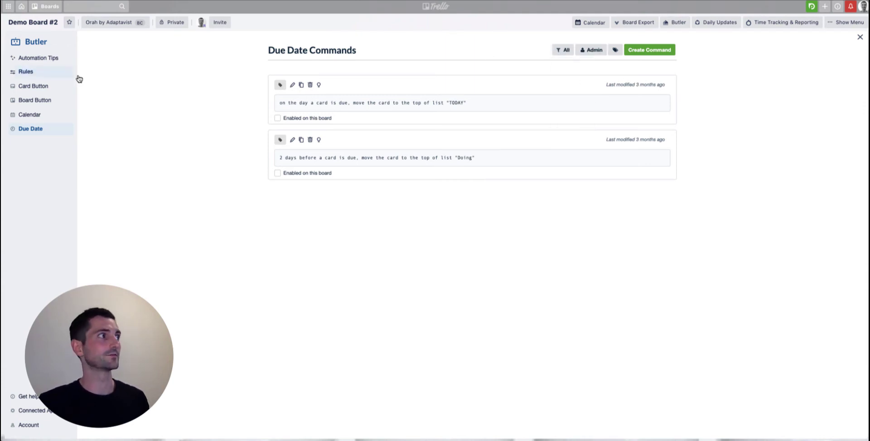
- Enable the Butler rule that marks due dates complete for cards added to Done, disable it again and leave Butler
click(29, 72)
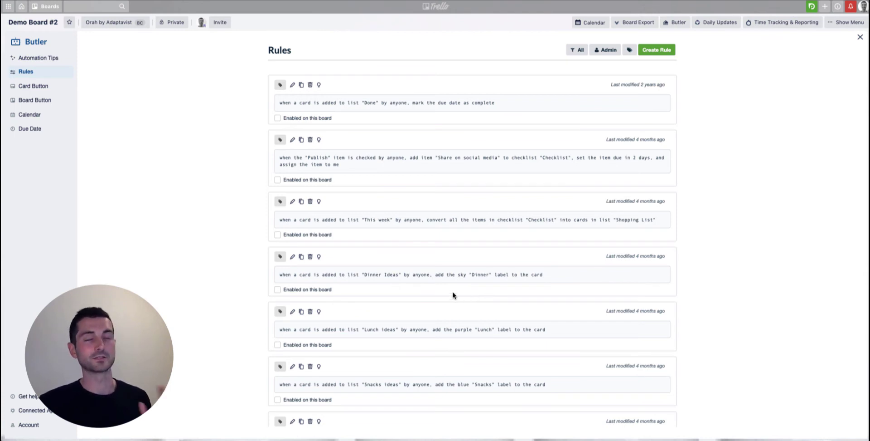
click(277, 118)
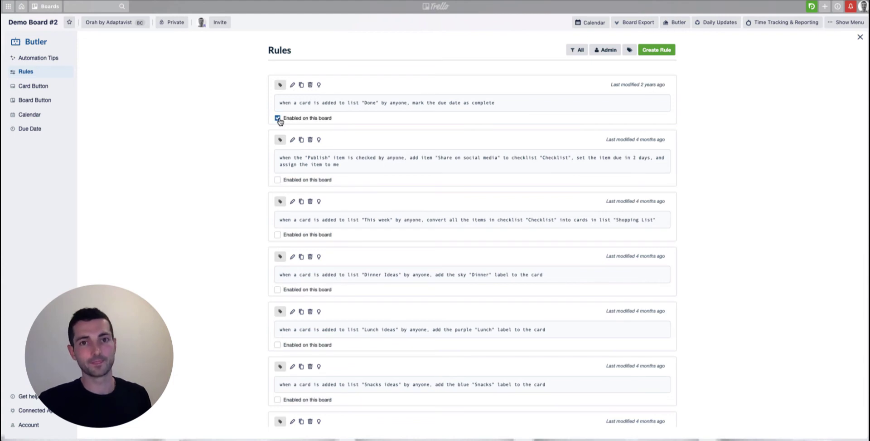
click(278, 119)
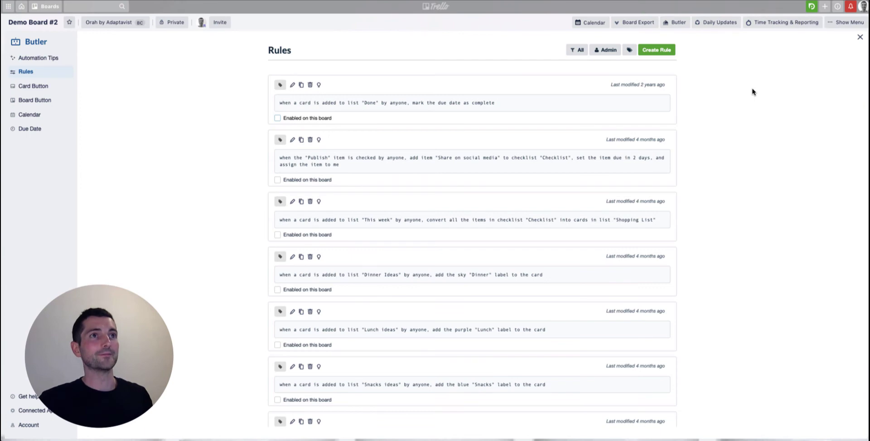
click(867, 56)
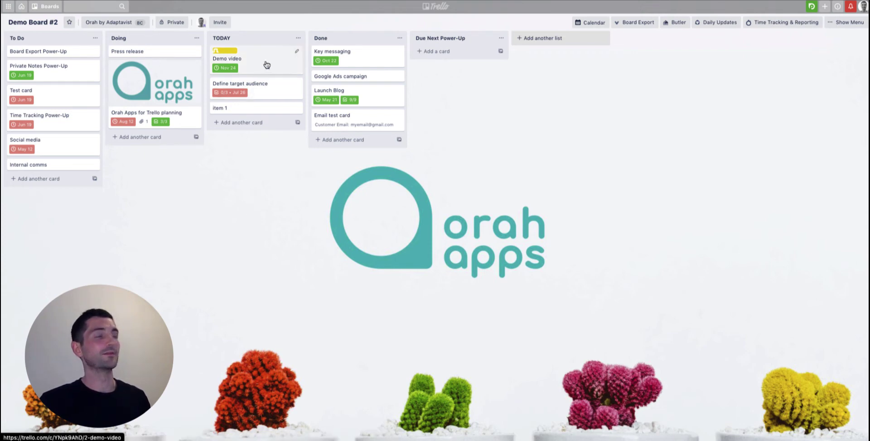
- Set the Define target audience card's due date to Sep 16 at 9:13 AM and mark it complete
click(270, 92)
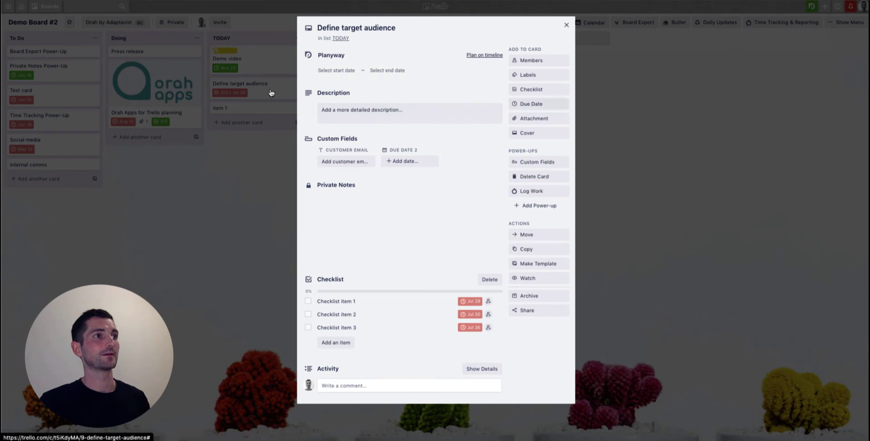
click(541, 107)
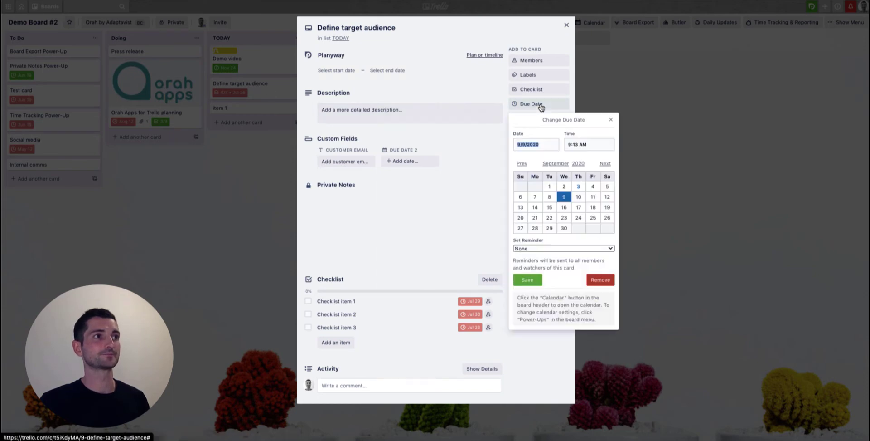
key(Return)
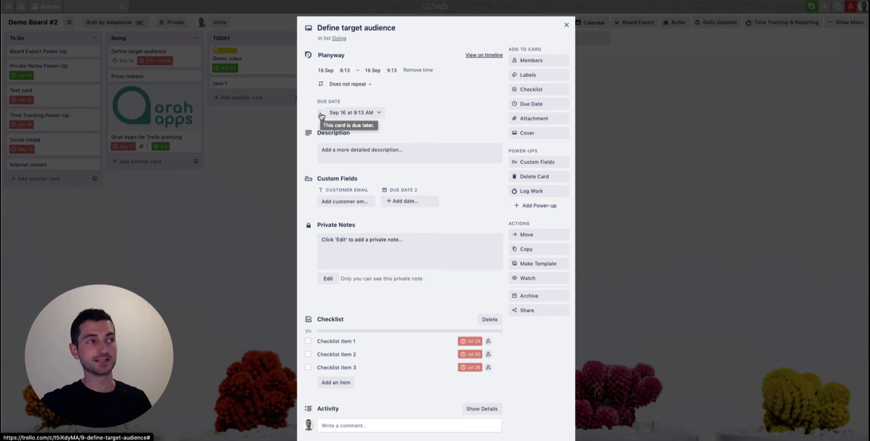
click(321, 114)
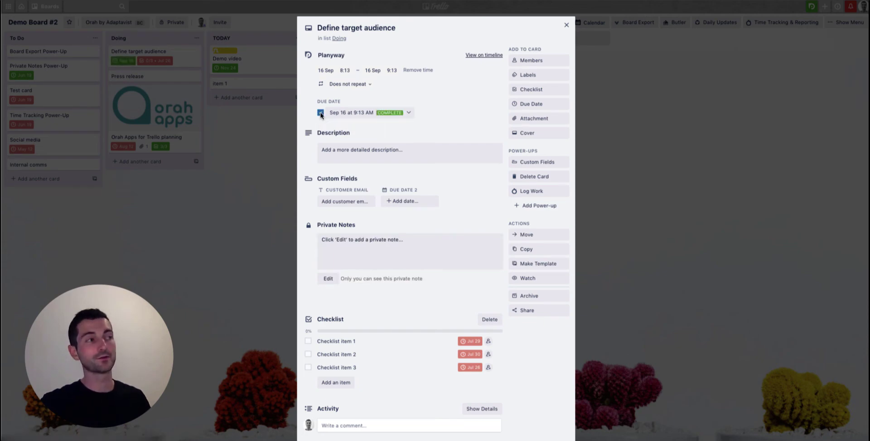
key(Escape)
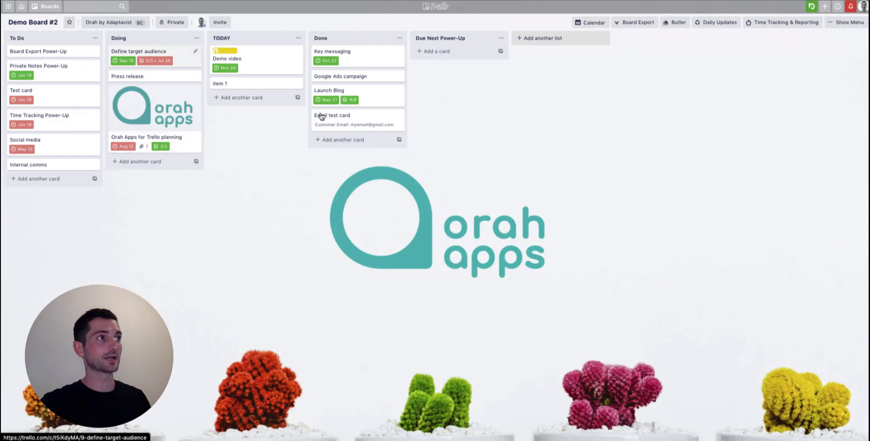
- Move the Define target audience card to the Done list and back to Doing, and reopen it
drag(321, 116, 384, 80)
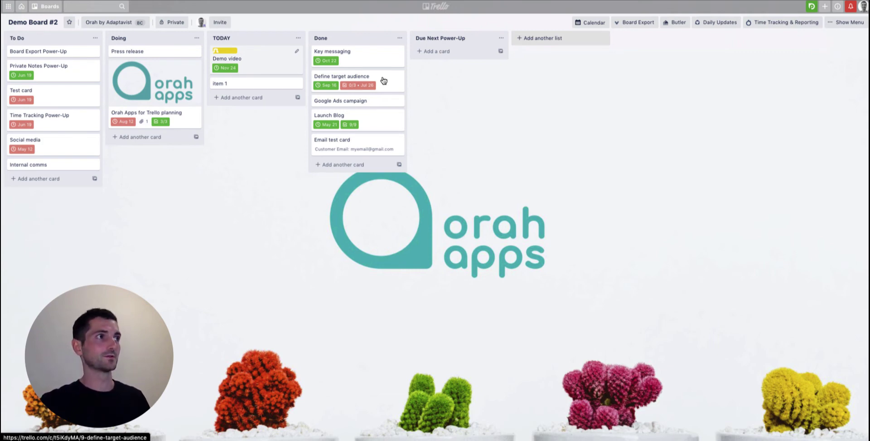
drag(388, 88, 188, 69)
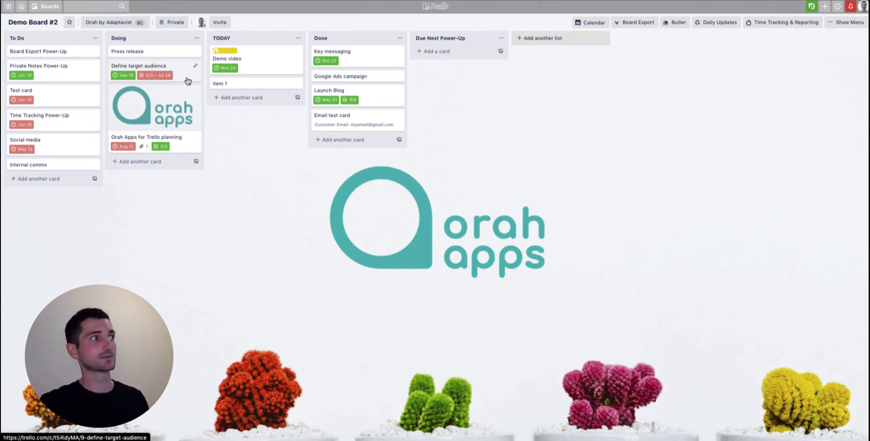
click(188, 80)
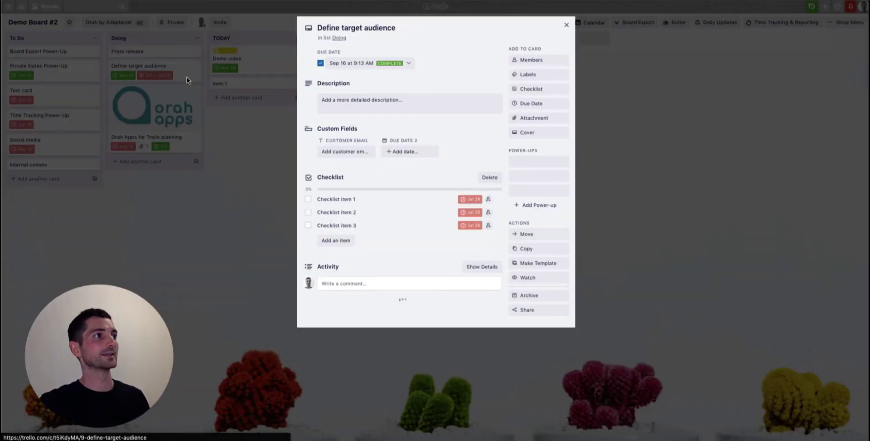
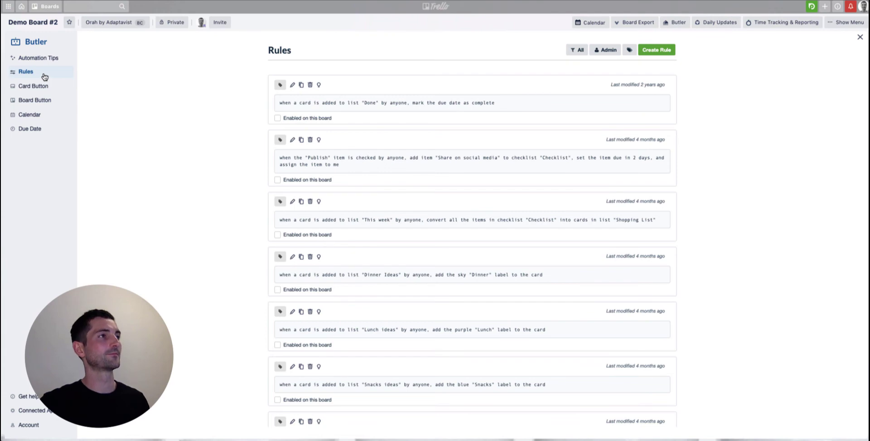
- Start a new Butler rule and display the triggers based on dates
click(44, 58)
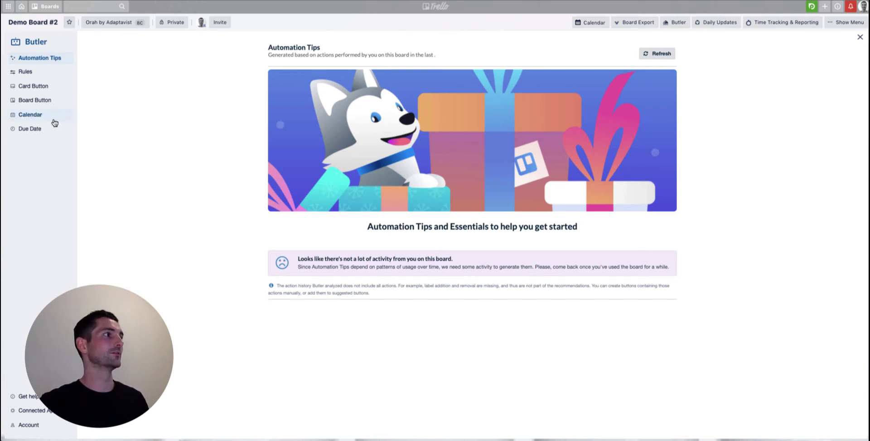
click(48, 76)
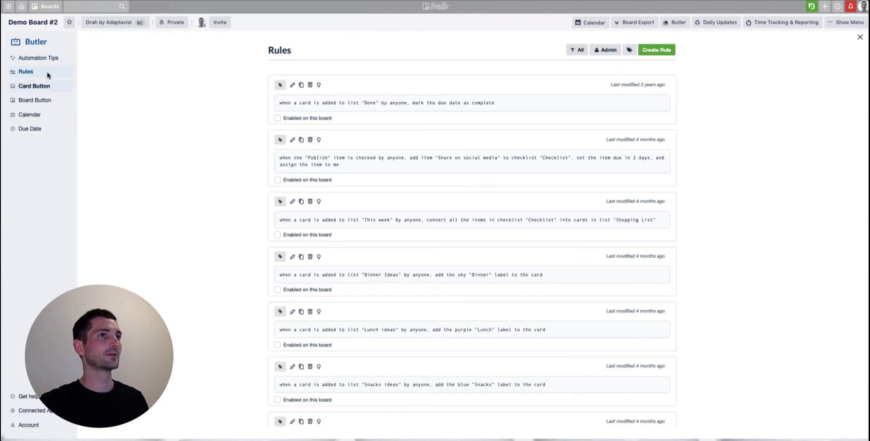
click(653, 54)
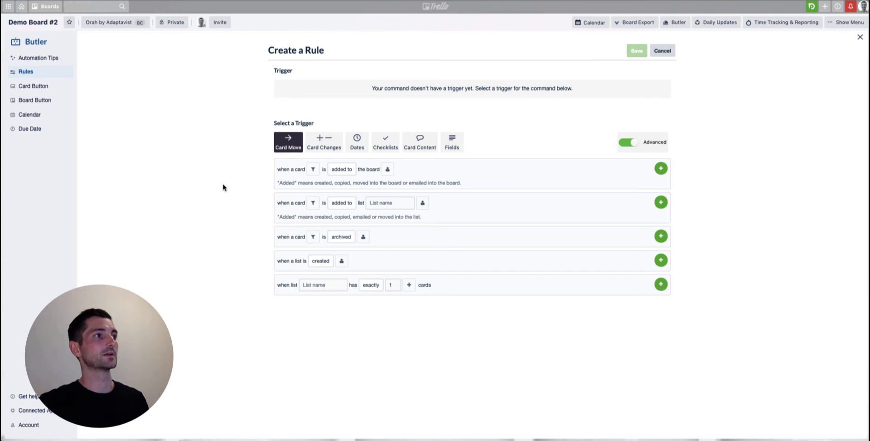
click(357, 146)
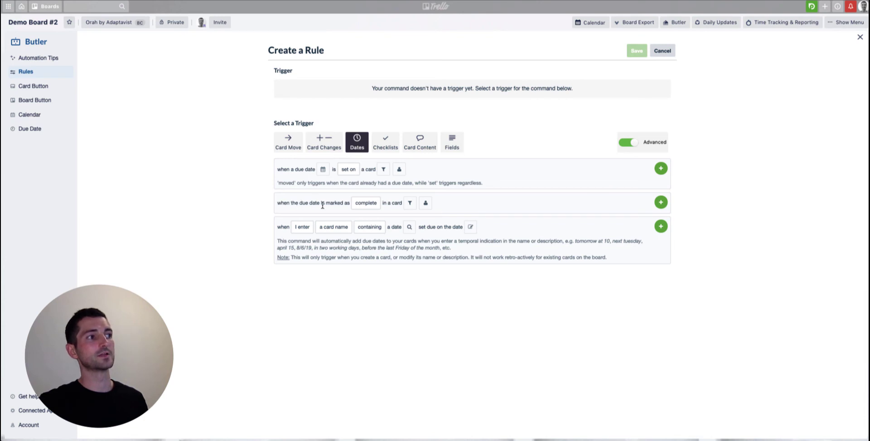
- Add the trigger "when the due date is marked as complete in a card" to the rule, without a user filter
click(366, 206)
click(364, 216)
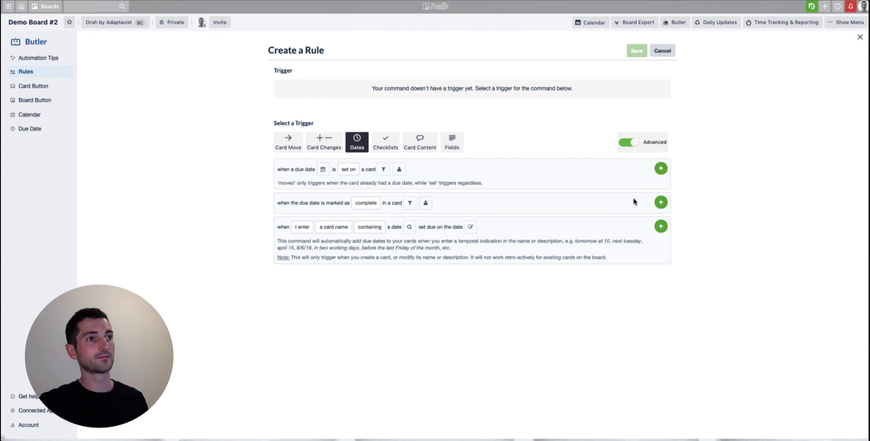
click(426, 204)
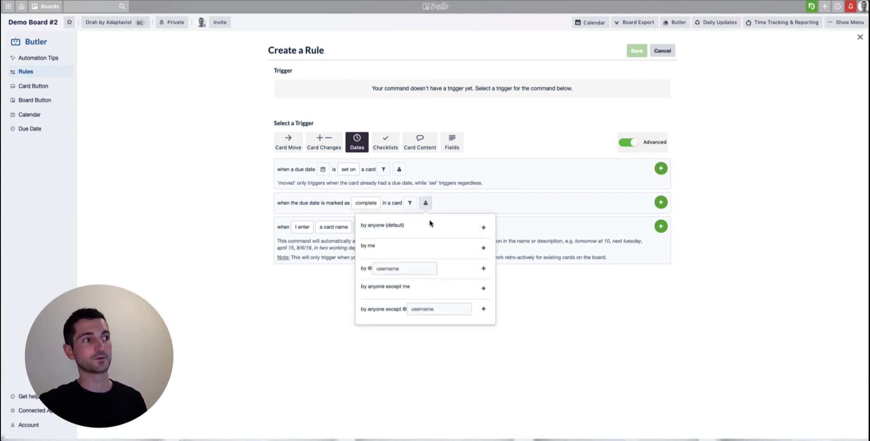
click(390, 268)
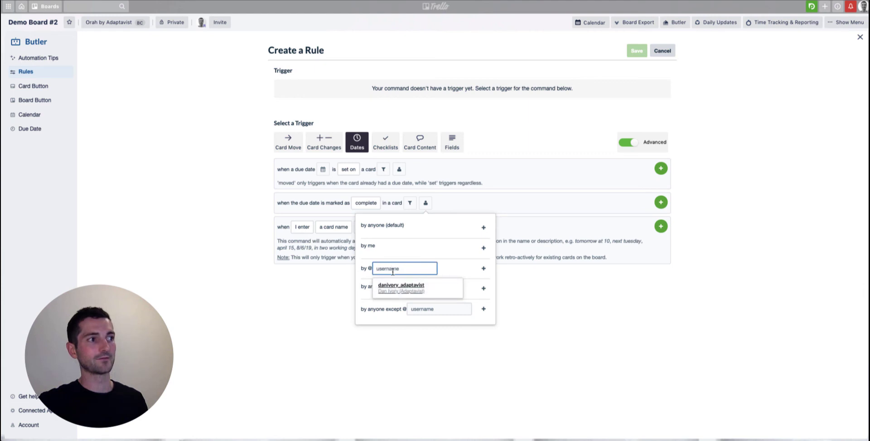
click(507, 245)
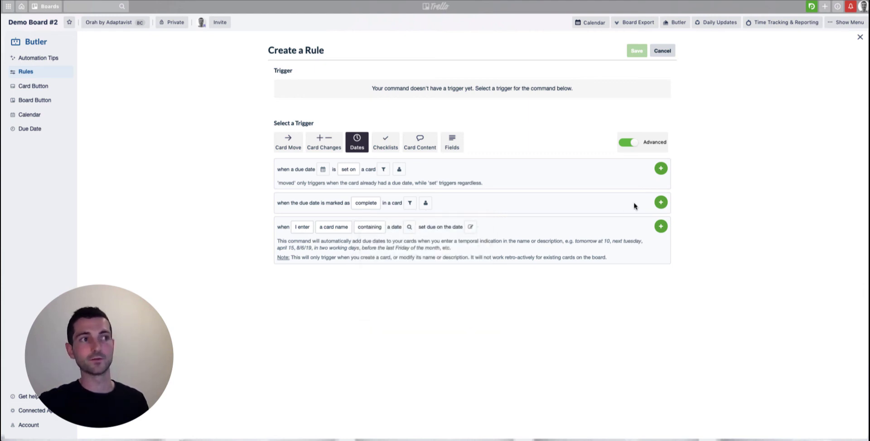
click(661, 203)
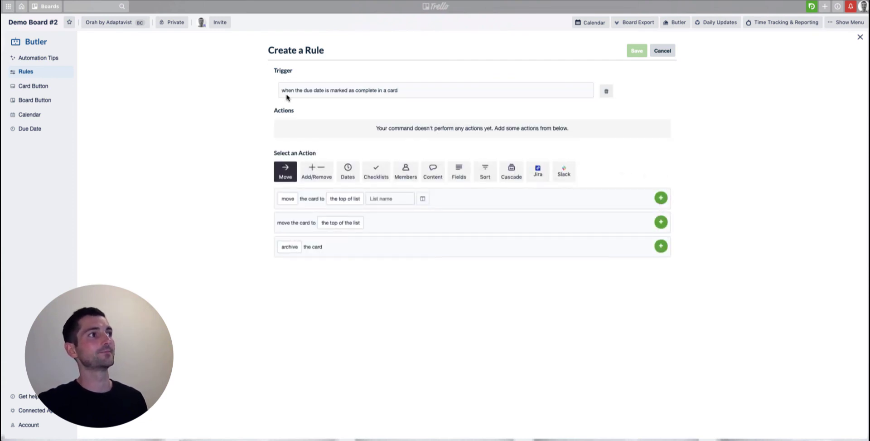
- Add an action that moves the card to the top of list Done, and save the rule
drag(281, 90, 396, 90)
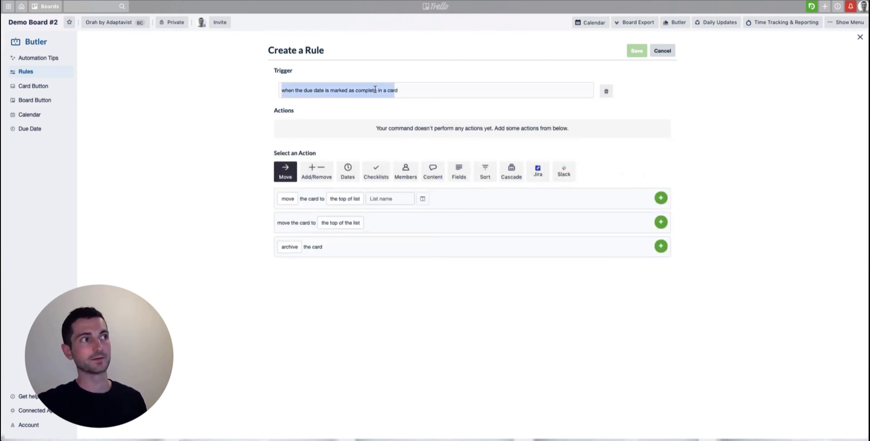
click(375, 91)
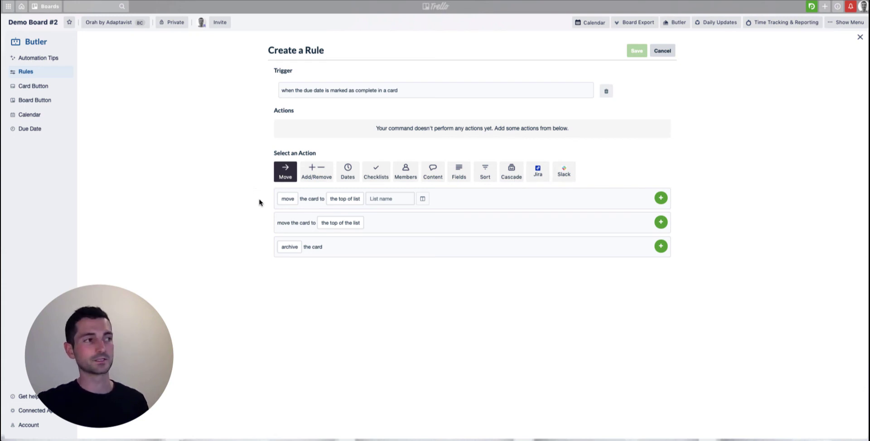
click(288, 199)
click(341, 200)
click(380, 198)
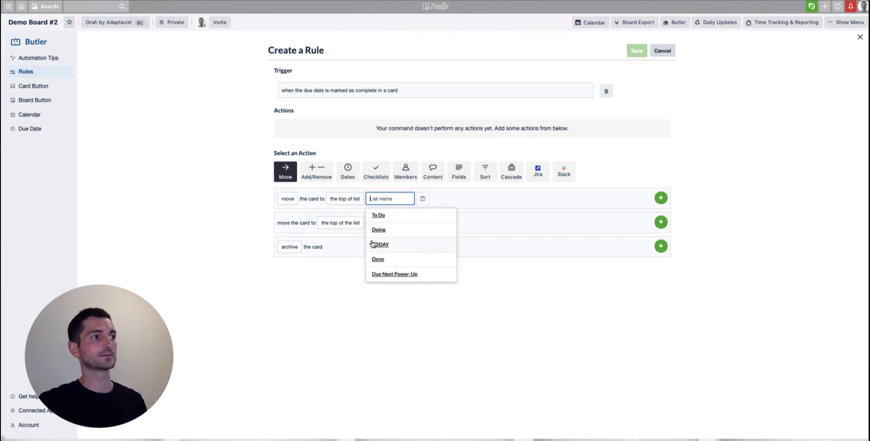
click(391, 262)
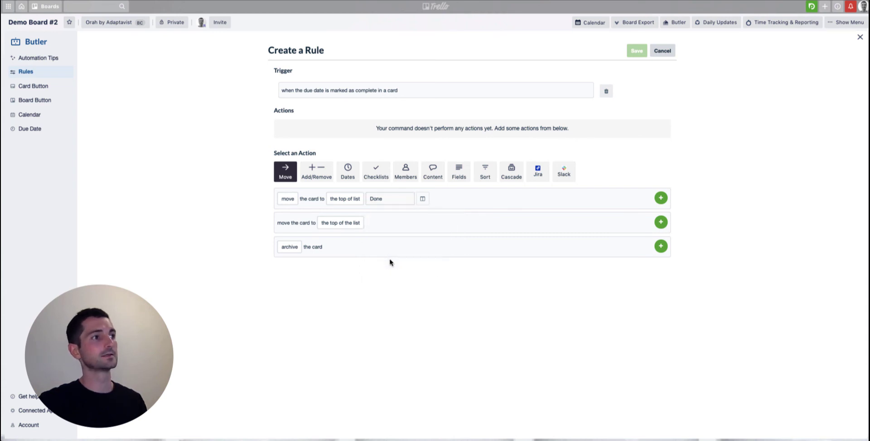
click(661, 198)
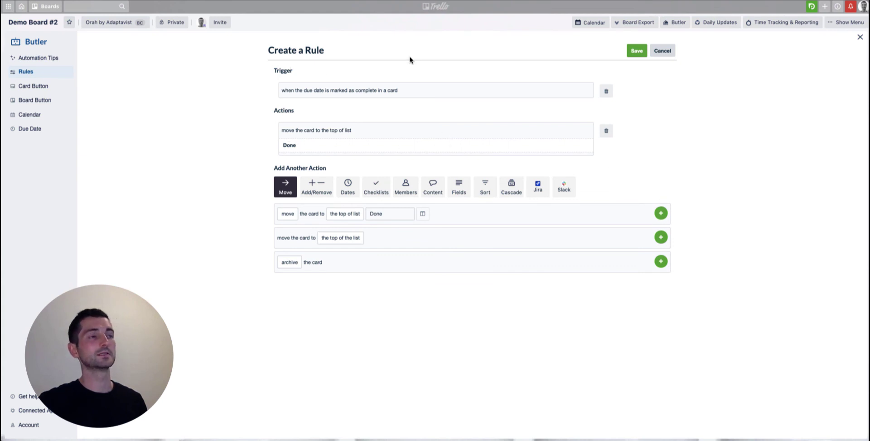
click(636, 52)
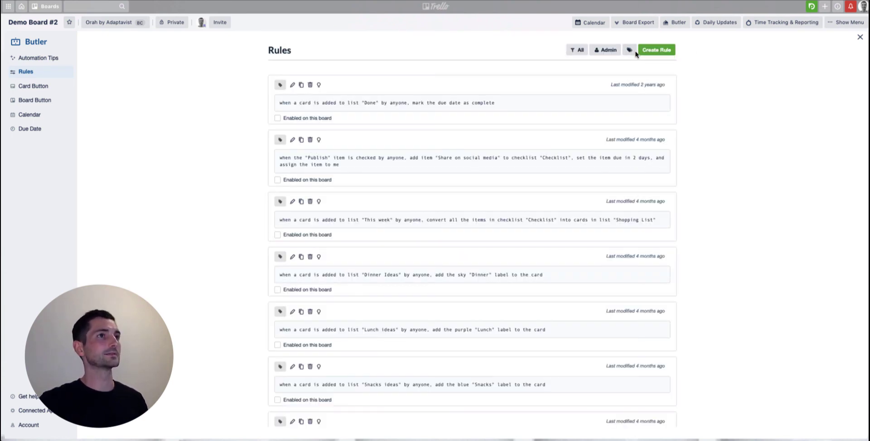
- Filter the rules to the enabled ones, review the due date rule's wording, and return to the board
click(578, 53)
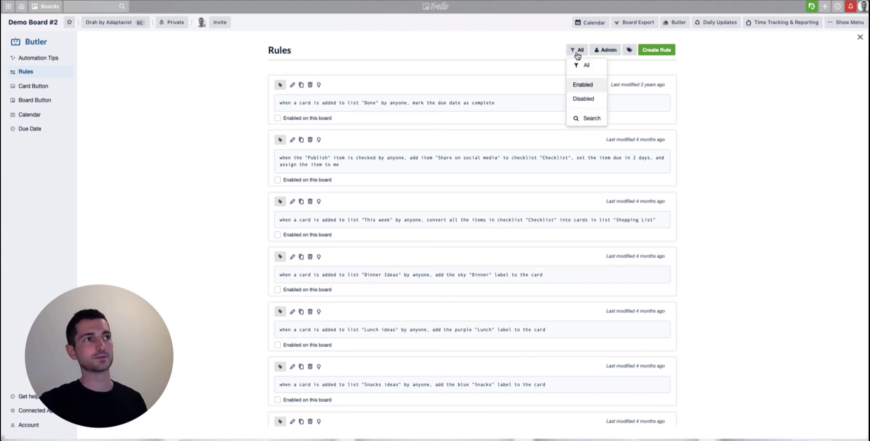
click(580, 90)
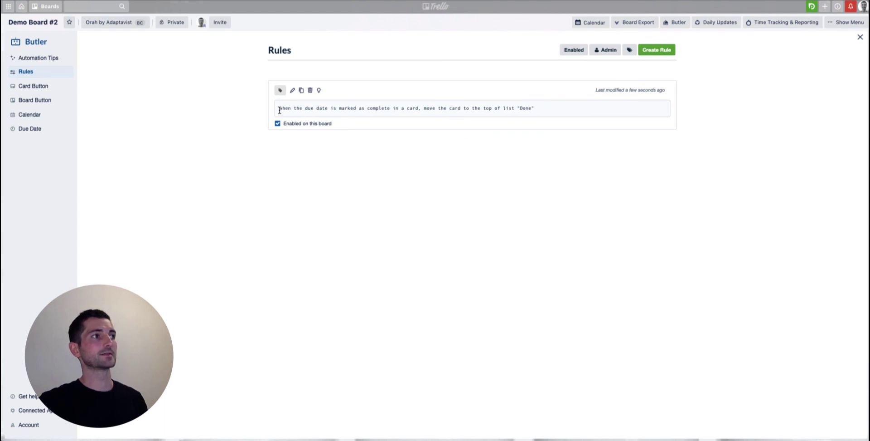
drag(279, 109, 516, 107)
click(531, 108)
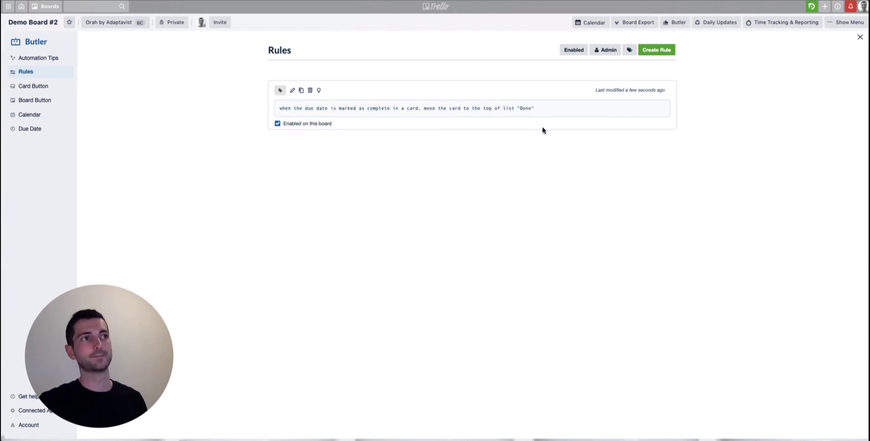
click(861, 38)
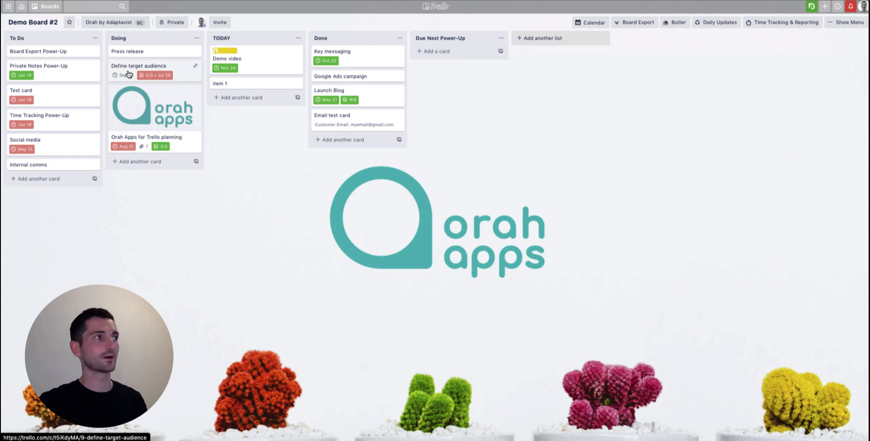
- Mark the due date of the Define target audience card as complete and close the card to check its list
click(129, 74)
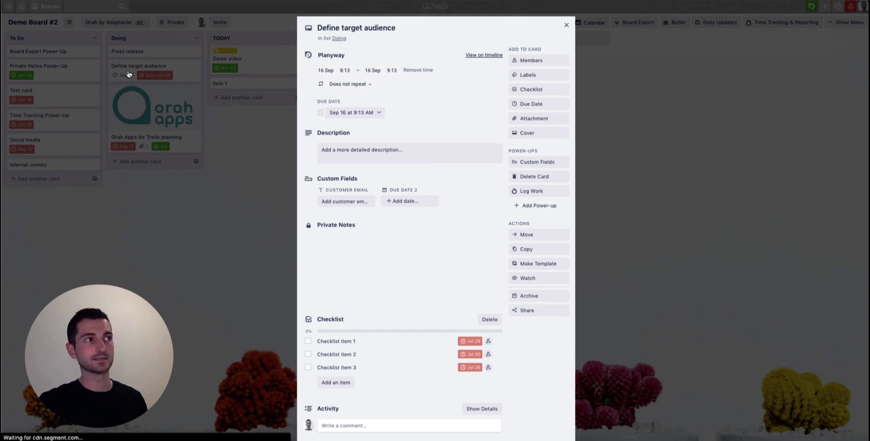
click(321, 112)
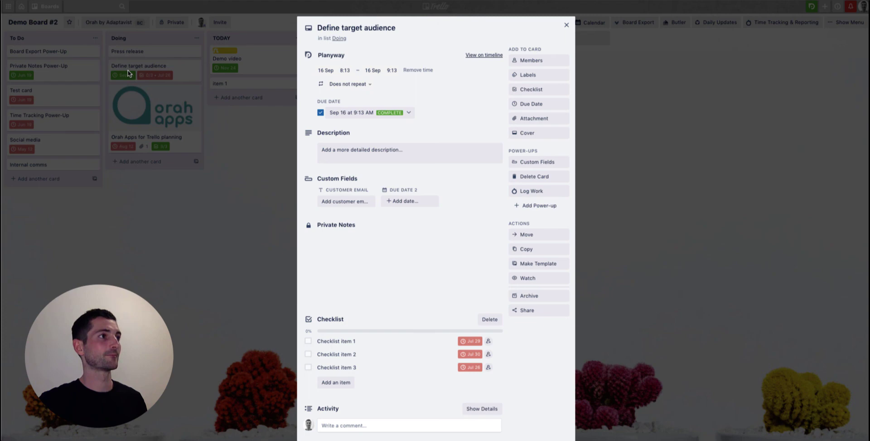
click(128, 74)
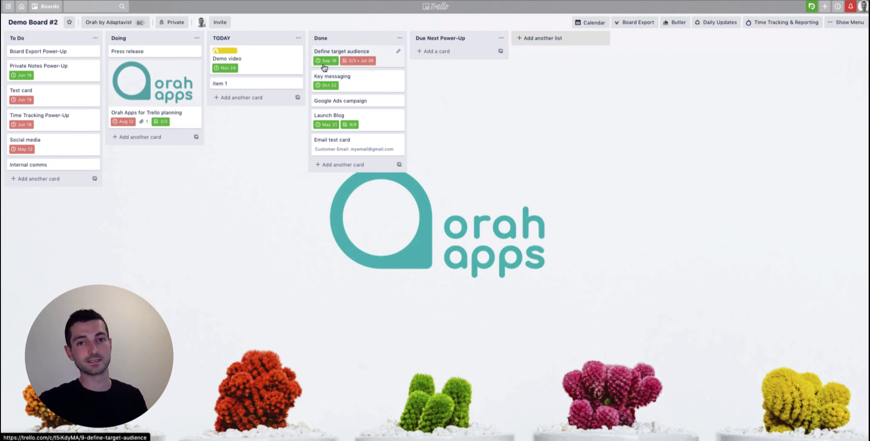
mouse_move(325, 67)
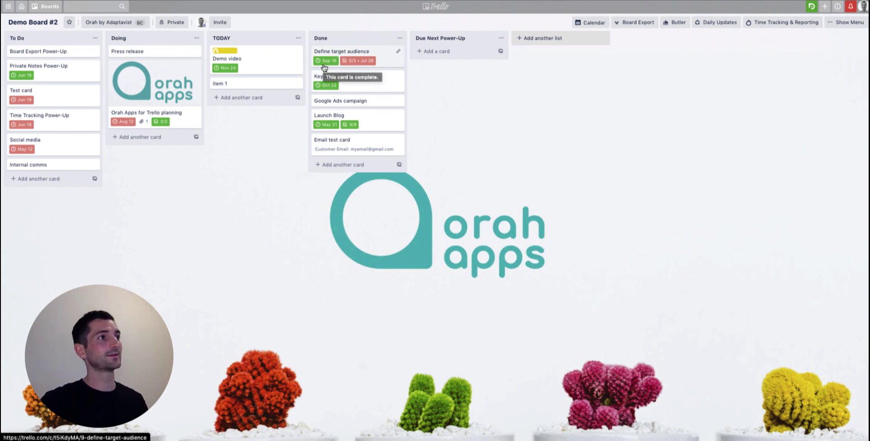